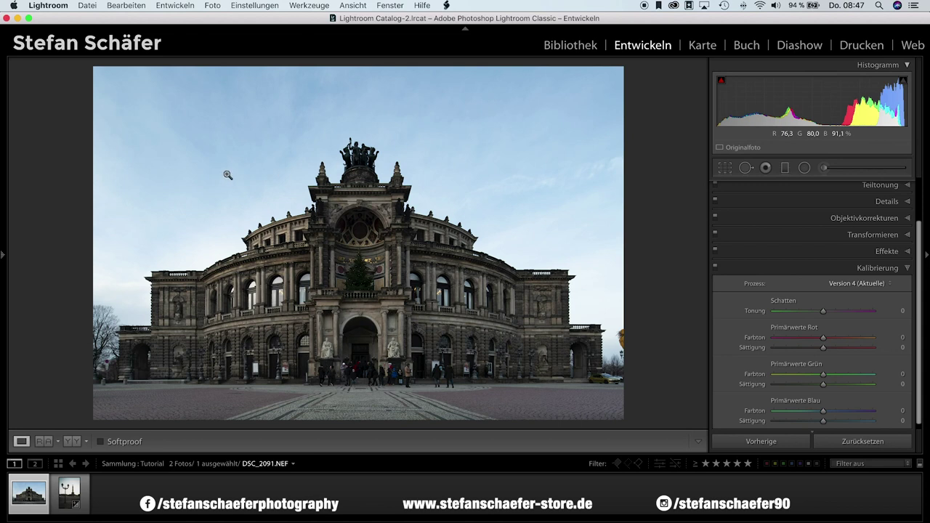
# Step: Look over the Berlin lamppost photo's settings, then return to the Dresden opera photo
pyautogui.click(67, 494)
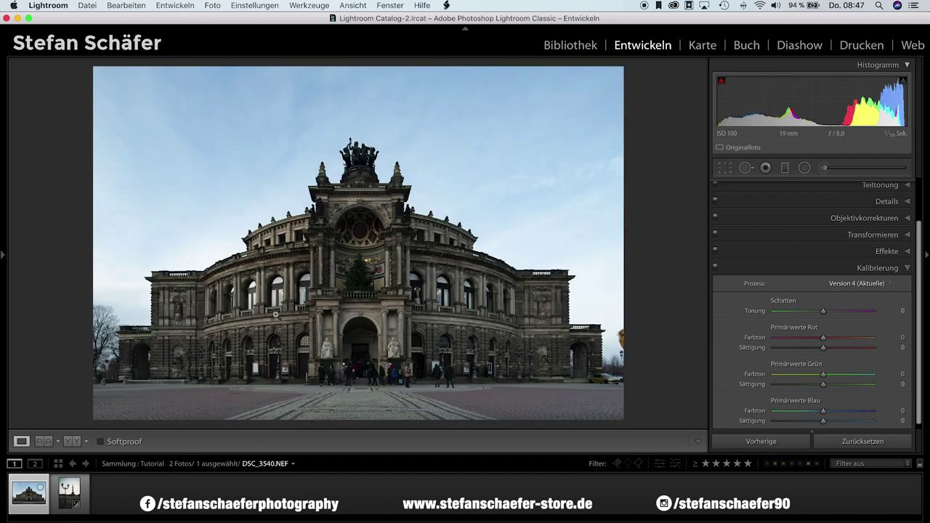
pyautogui.click(67, 494)
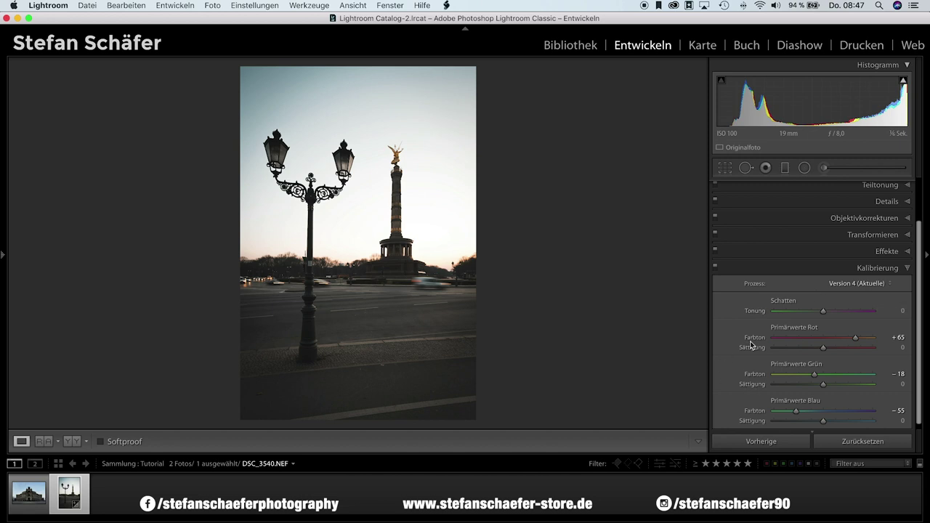
pyautogui.click(21, 499)
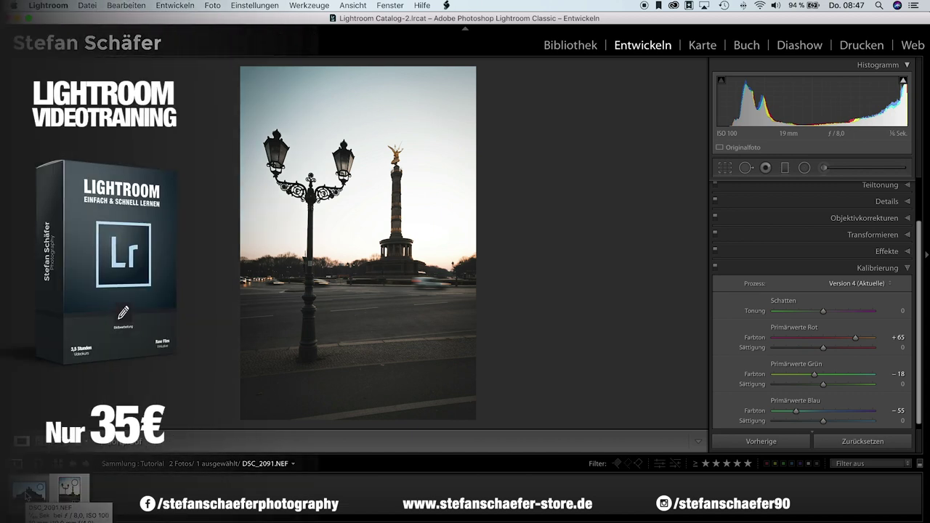
pyautogui.click(32, 493)
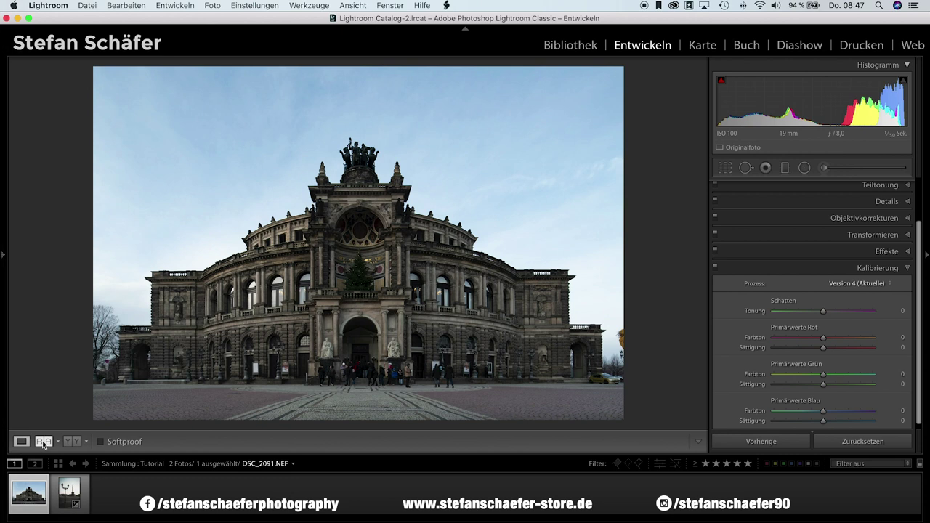
# Step: Switch to Reference View with the Berlin lamppost photo as the reference image
pyautogui.click(44, 442)
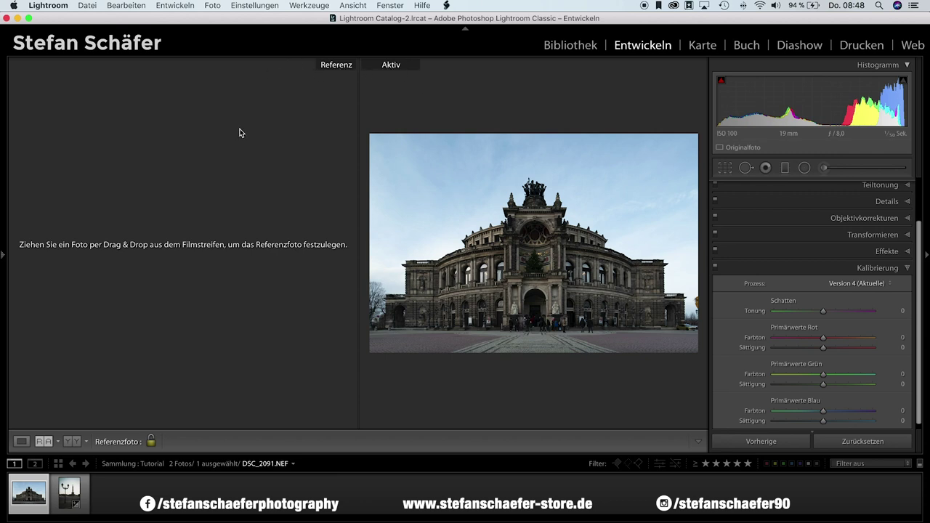
pyautogui.click(65, 498)
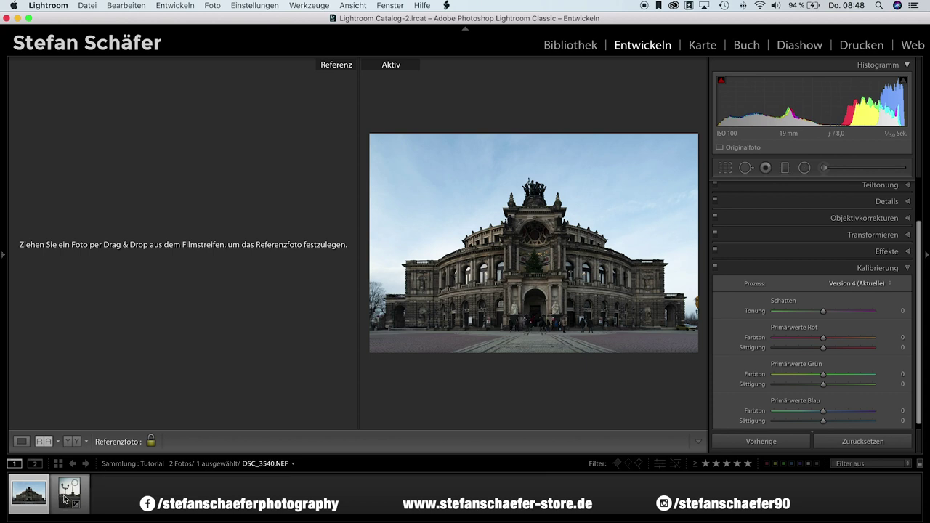
pyautogui.moveTo(66, 496); pyautogui.dragTo(146, 251)
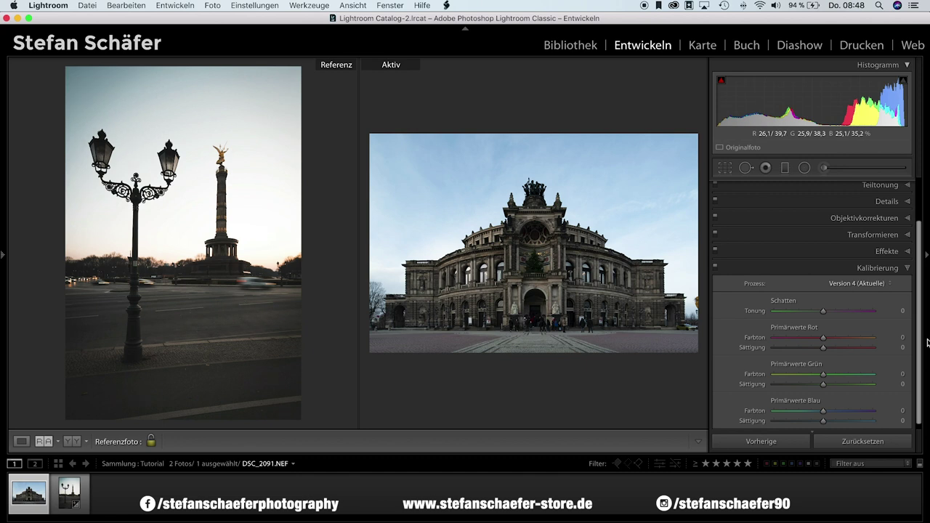
# Step: In Basic, set Highlights +100, Whites +47, Shadows +26, Contrast +18 and Exposure −0.45
pyautogui.scroll(3, 876, 305)
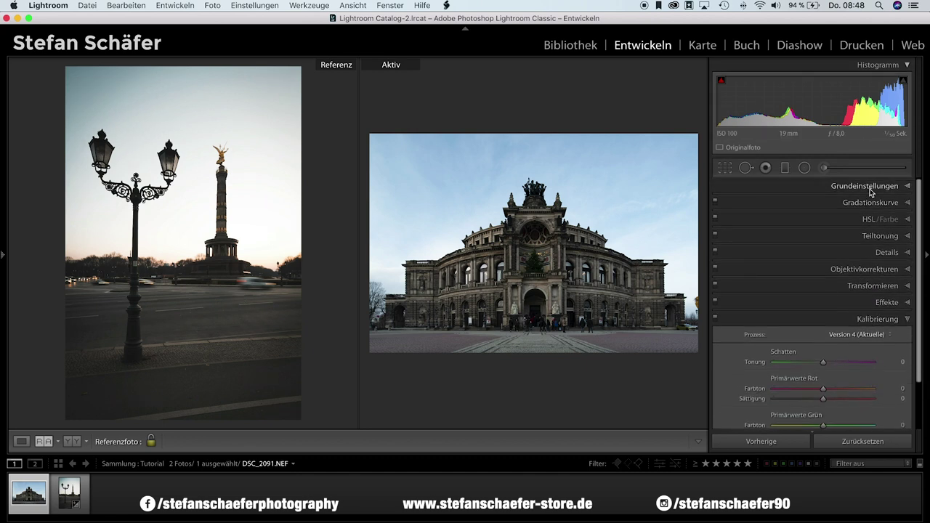
pyautogui.click(870, 187)
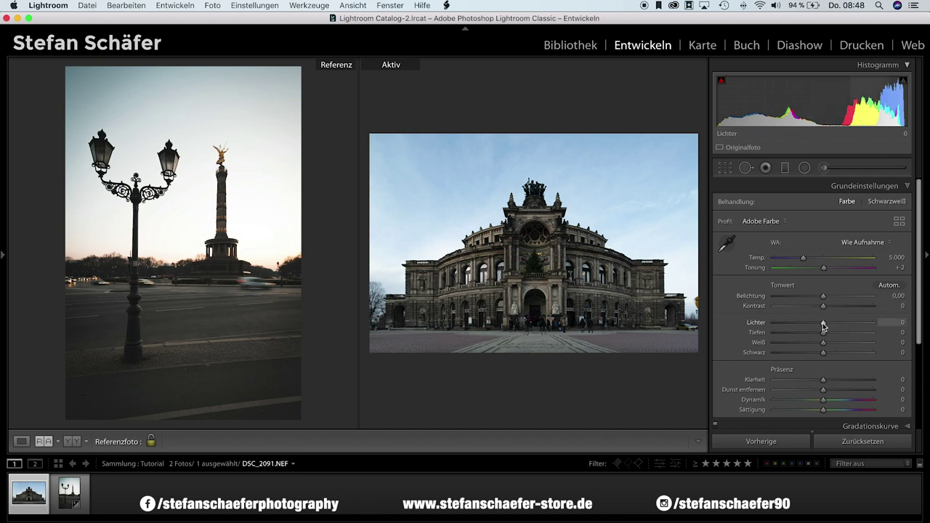
pyautogui.moveTo(823, 323); pyautogui.dragTo(894, 329)
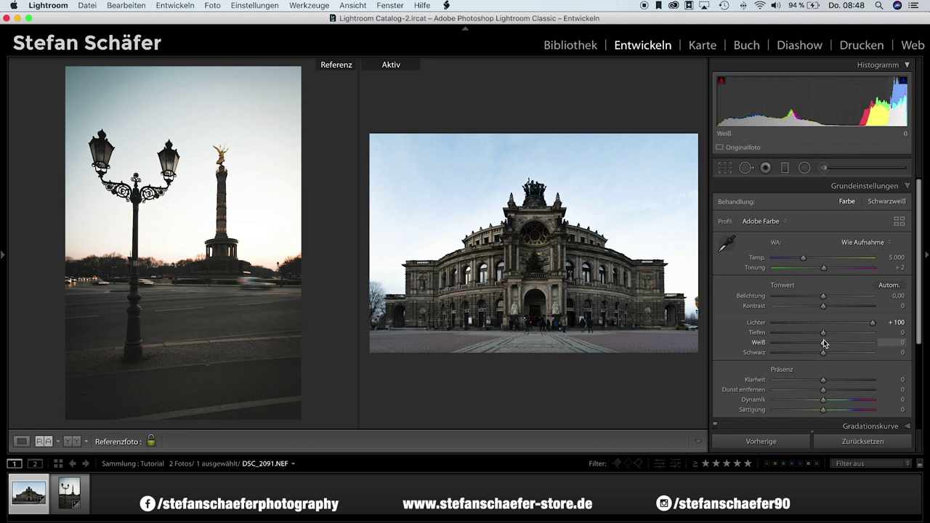
pyautogui.moveTo(829, 345); pyautogui.dragTo(845, 345)
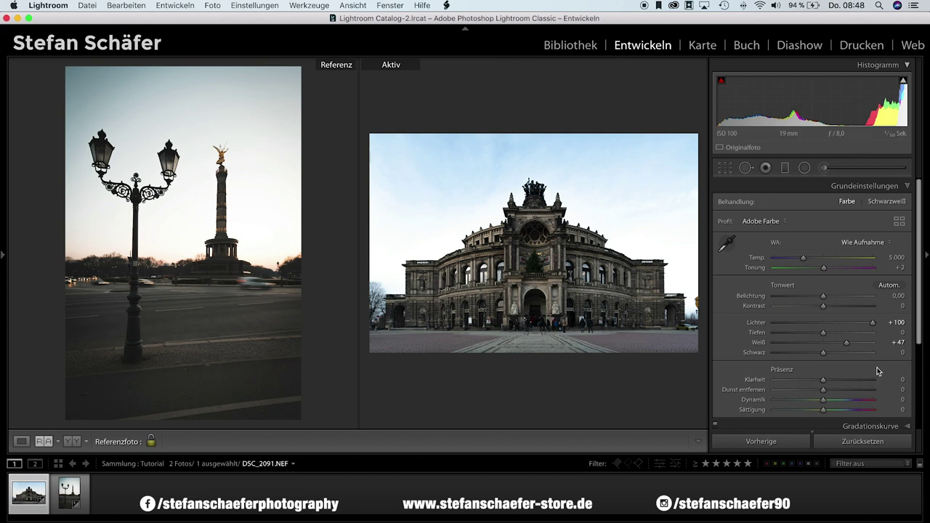
pyautogui.moveTo(823, 334); pyautogui.dragTo(836, 334)
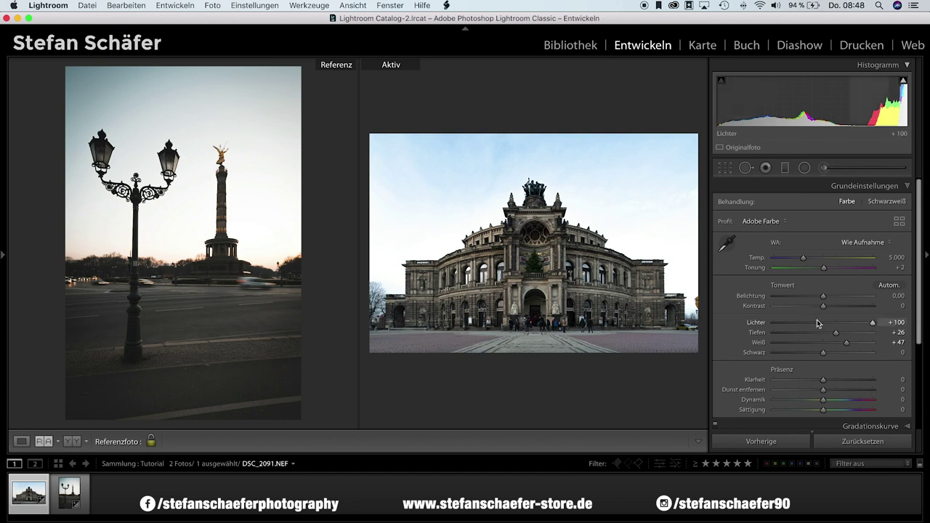
pyautogui.moveTo(824, 308); pyautogui.dragTo(833, 307)
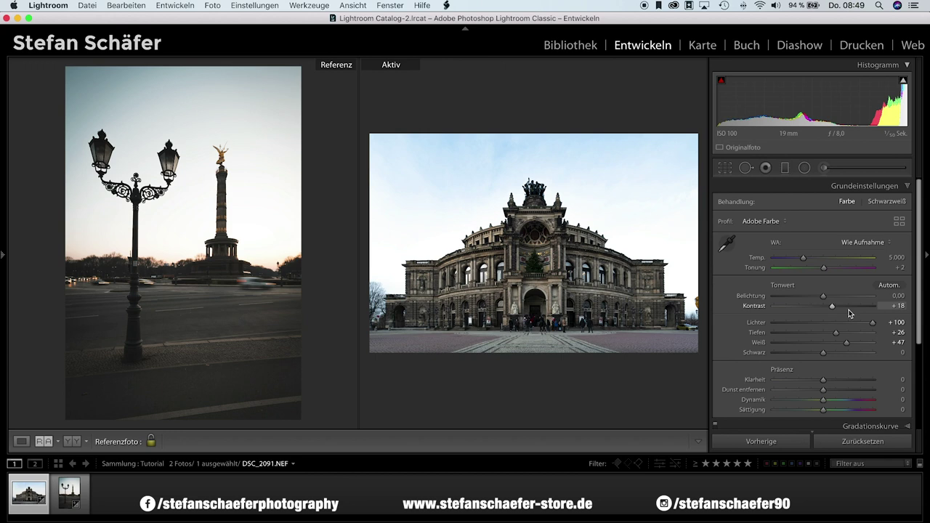
pyautogui.moveTo(822, 297); pyautogui.dragTo(819, 300)
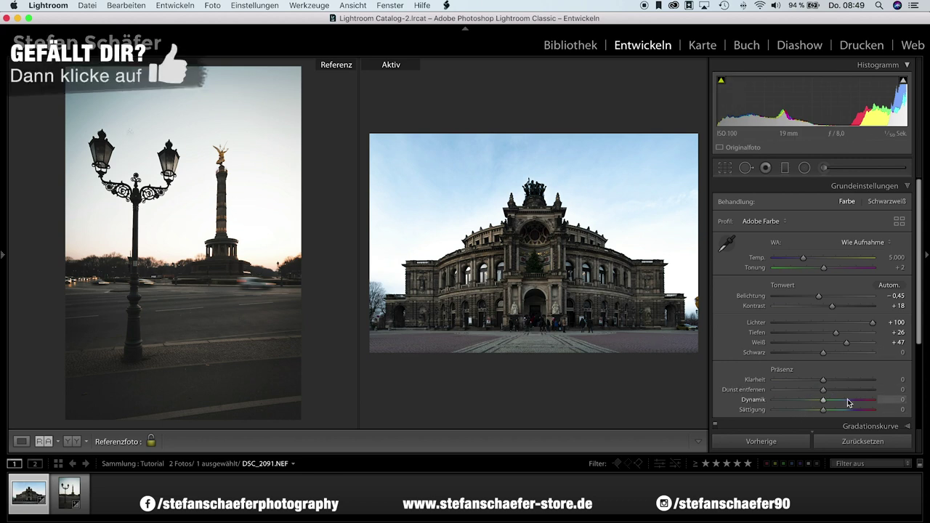
# Step: Set Clarity +13, Saturation −21 and Vibrance −21 on the opera photo
pyautogui.moveTo(823, 382); pyautogui.dragTo(826, 381)
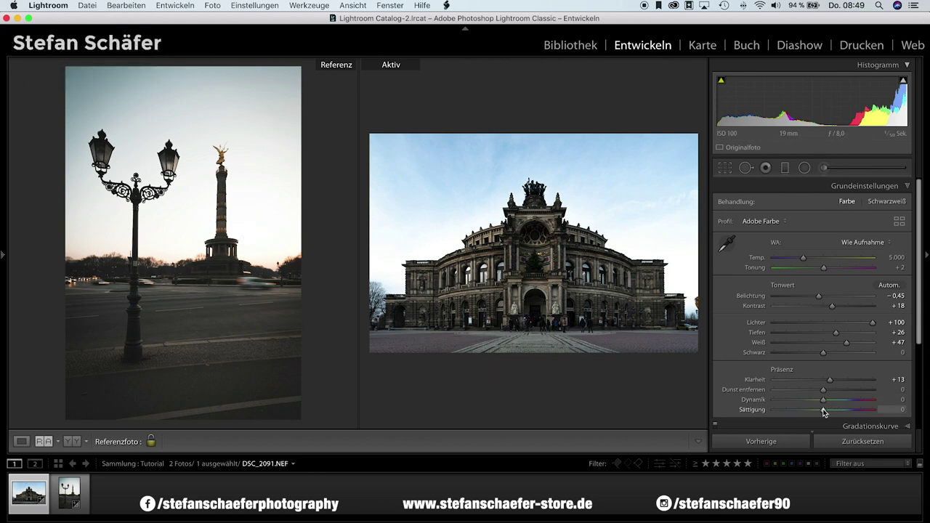
pyautogui.moveTo(823, 409); pyautogui.dragTo(814, 410)
pyautogui.moveTo(821, 406); pyautogui.dragTo(811, 407)
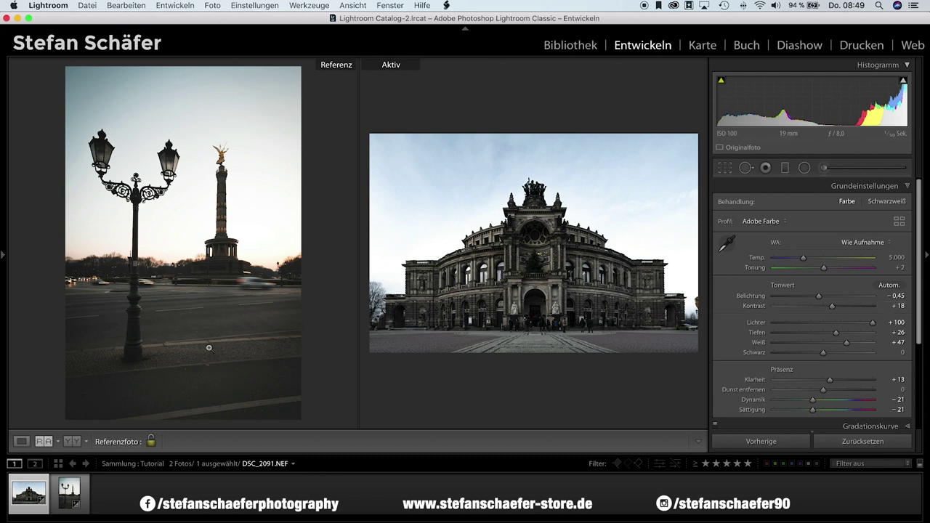
# Step: Zoom the reference photo to 1:1 to inspect the lamppost base, then fit it back
pyautogui.click(99, 338)
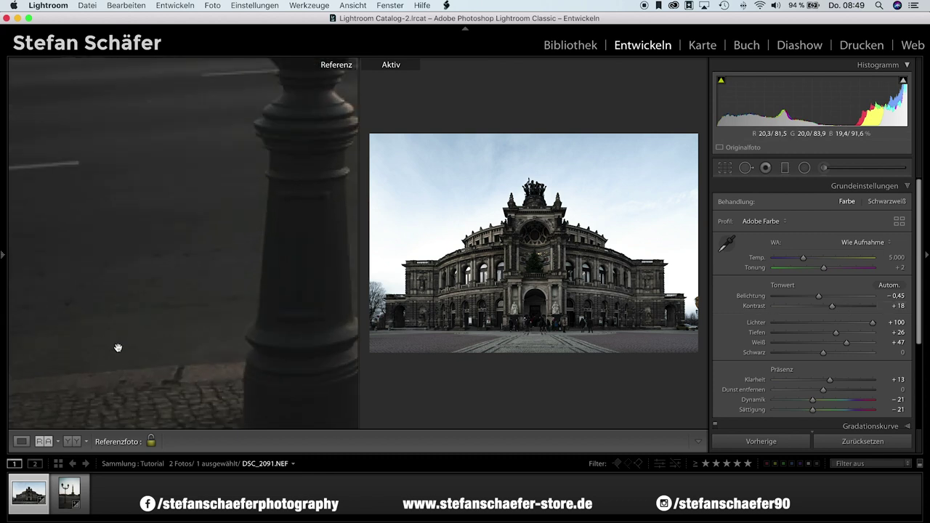
pyautogui.moveTo(216, 334); pyautogui.dragTo(181, 252)
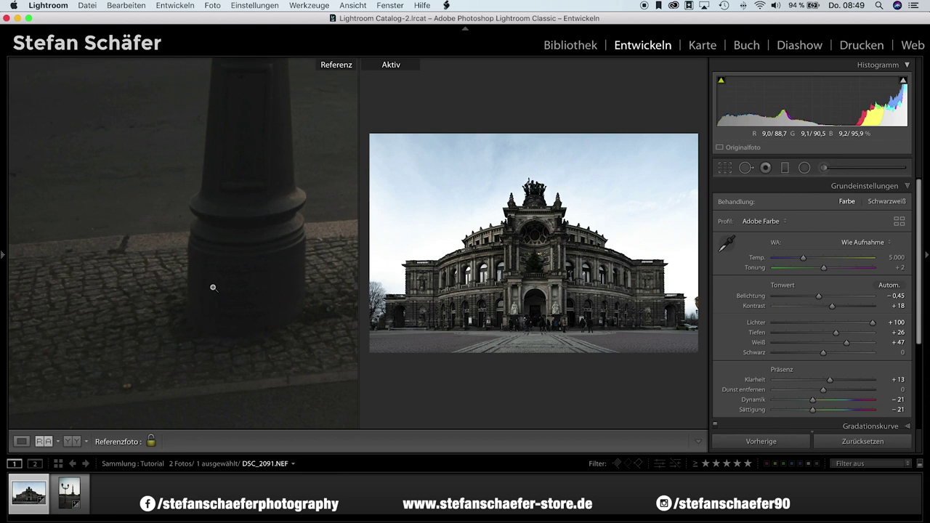
pyautogui.click(213, 288)
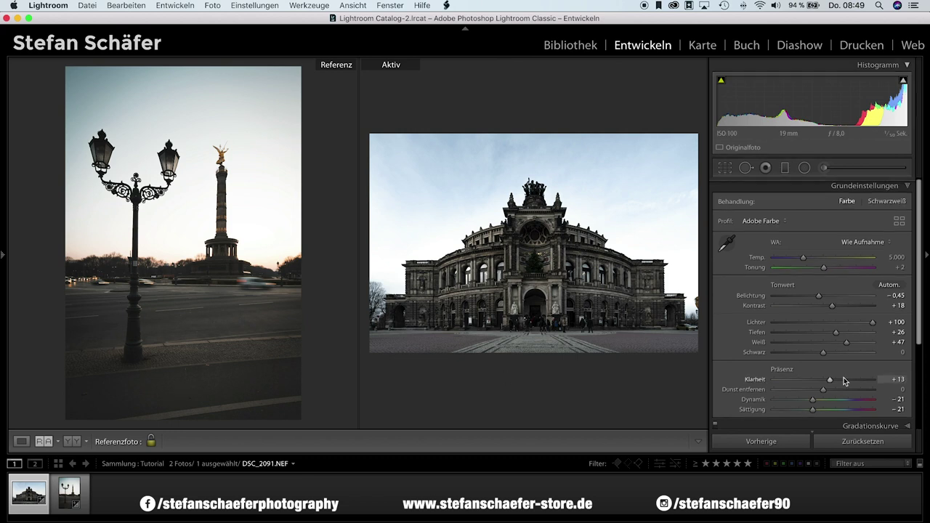
pyautogui.scroll(-5, 846, 377)
# Step: Shape the RGB tone curve: lift the black point, raise midtones with two points, lower whites
pyautogui.click(863, 307)
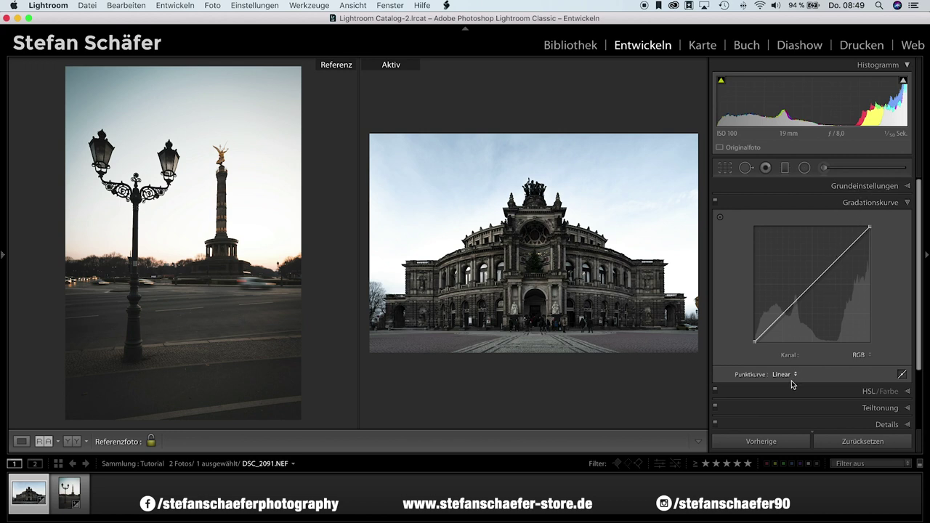
pyautogui.moveTo(756, 341); pyautogui.dragTo(752, 339)
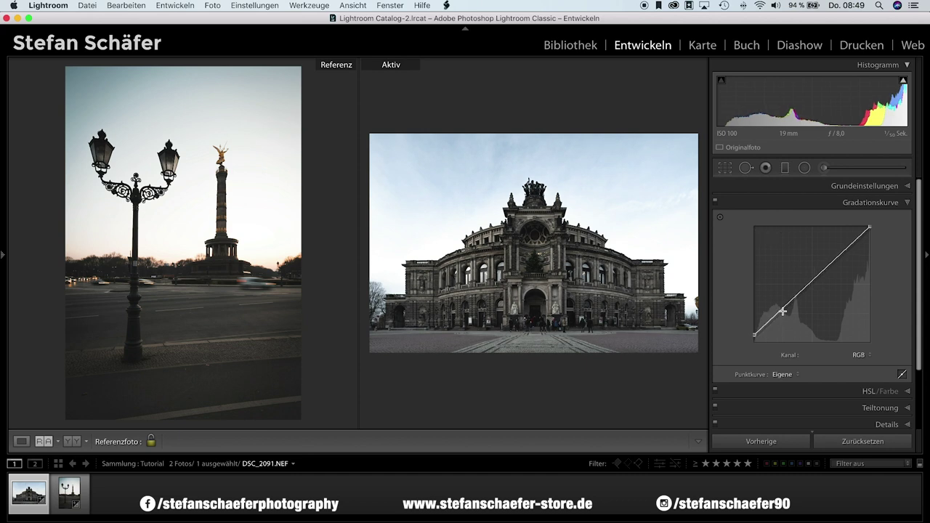
pyautogui.moveTo(780, 311); pyautogui.dragTo(795, 296)
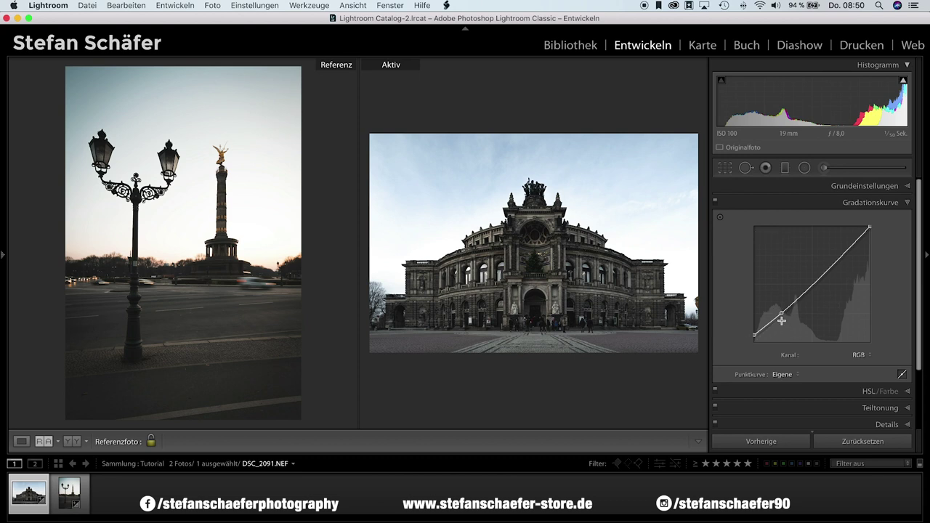
pyautogui.moveTo(843, 258); pyautogui.dragTo(840, 247)
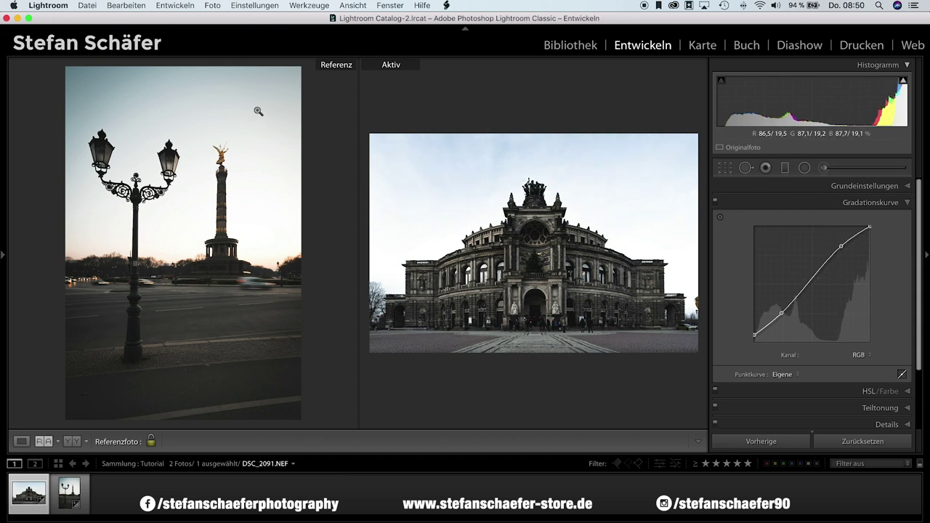
pyautogui.moveTo(869, 227); pyautogui.dragTo(871, 231)
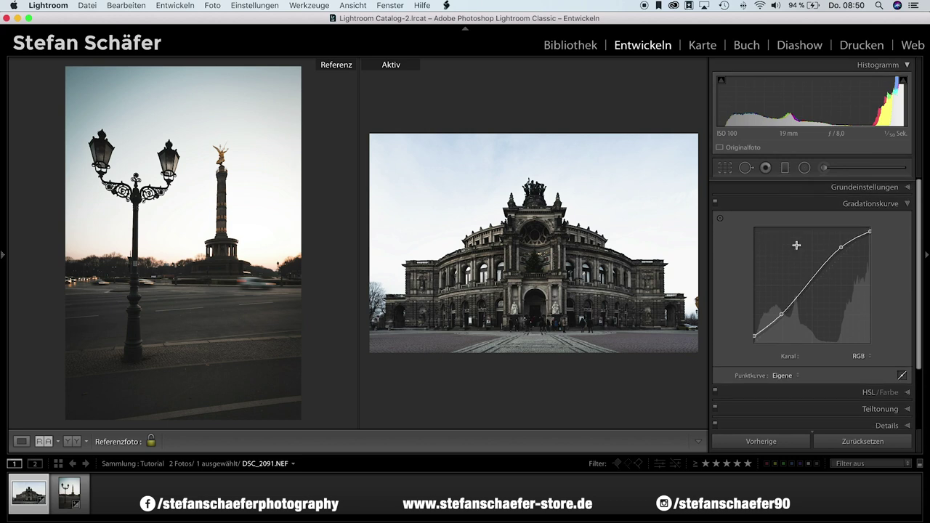
pyautogui.click(843, 188)
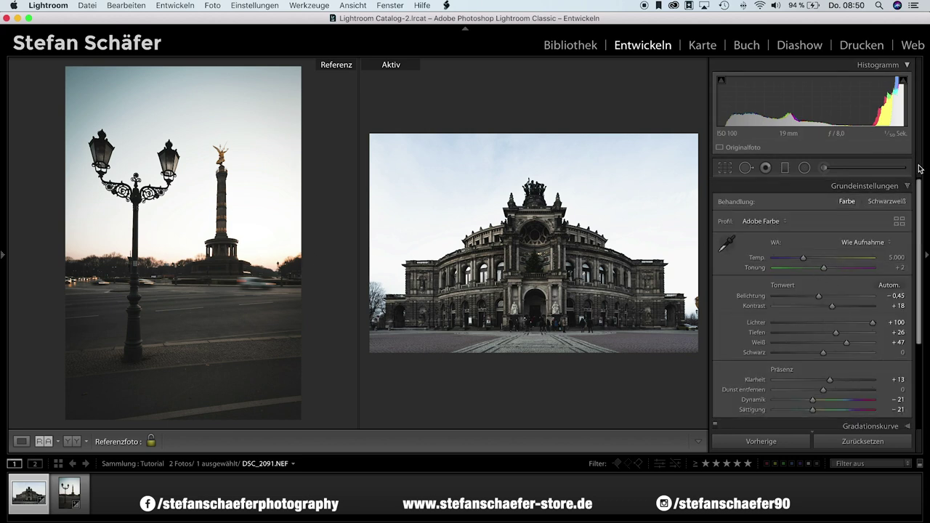
# Step: Warm the white balance temperature slightly to 5,822, making it custom
pyautogui.moveTo(803, 260); pyautogui.dragTo(808, 260)
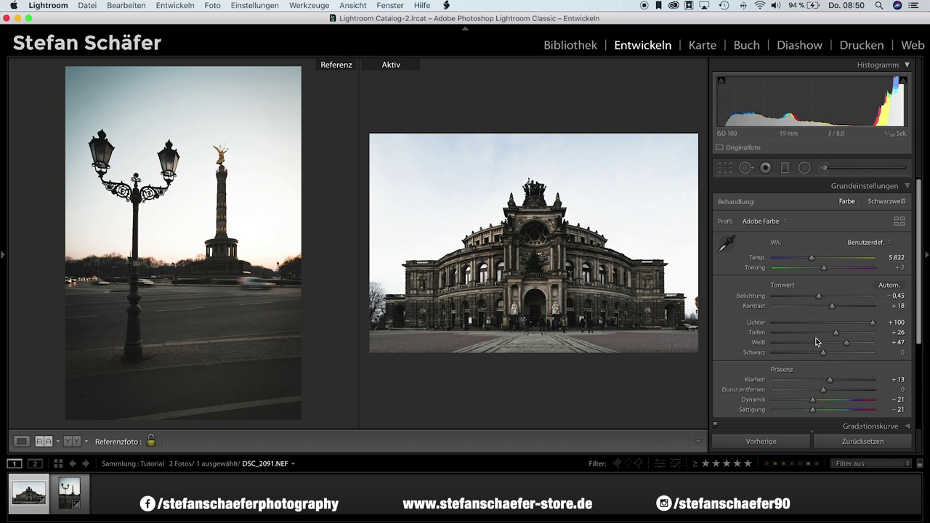
pyautogui.scroll(-3, 818, 338)
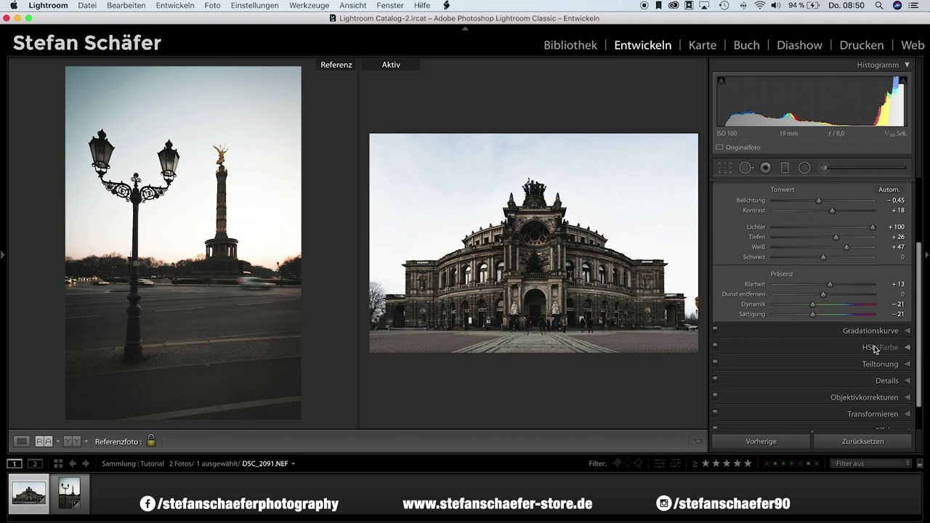
# Step: In HSL, desaturate red −42, green −53, aqua −49, blue −52, purple −50, magenta −62
pyautogui.click(865, 349)
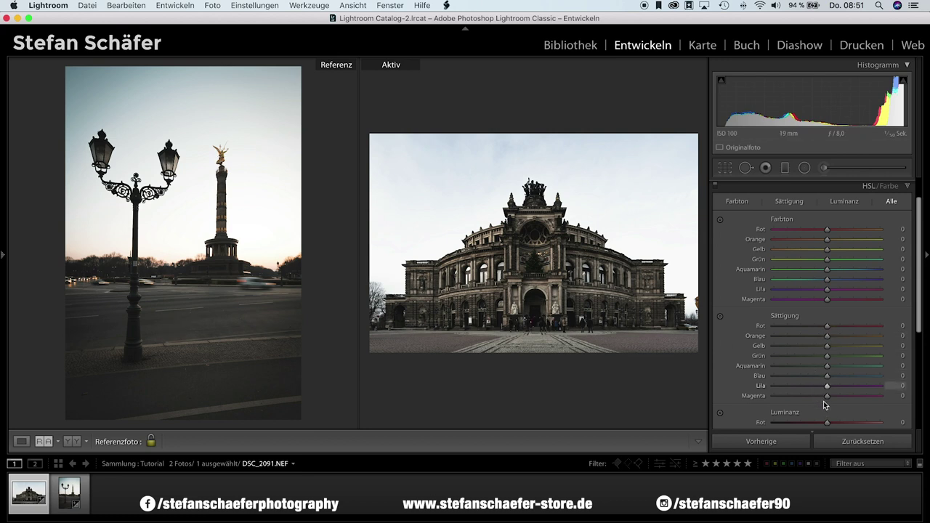
pyautogui.moveTo(825, 400)
pyautogui.mouseDown()
pyautogui.moveTo(796, 401)
pyautogui.moveTo(800, 367)
pyautogui.mouseUp()
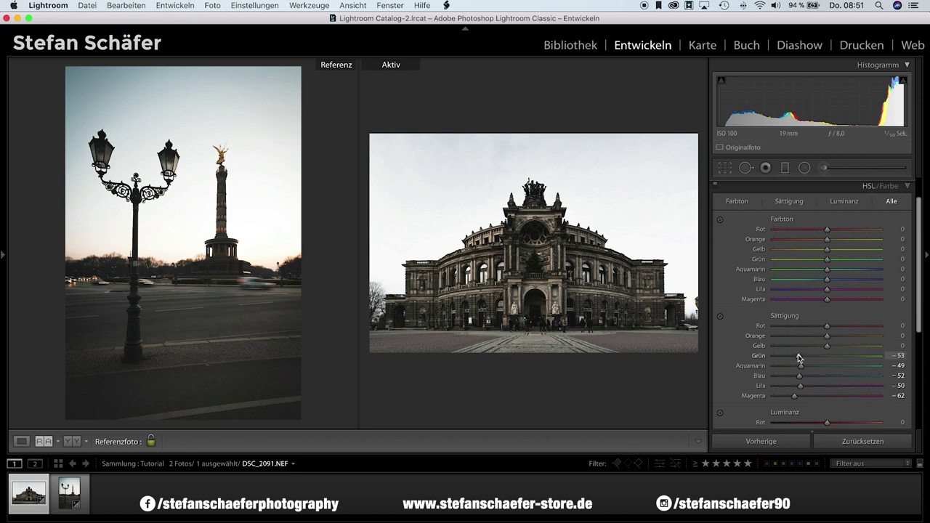
pyautogui.moveTo(827, 325); pyautogui.dragTo(812, 327)
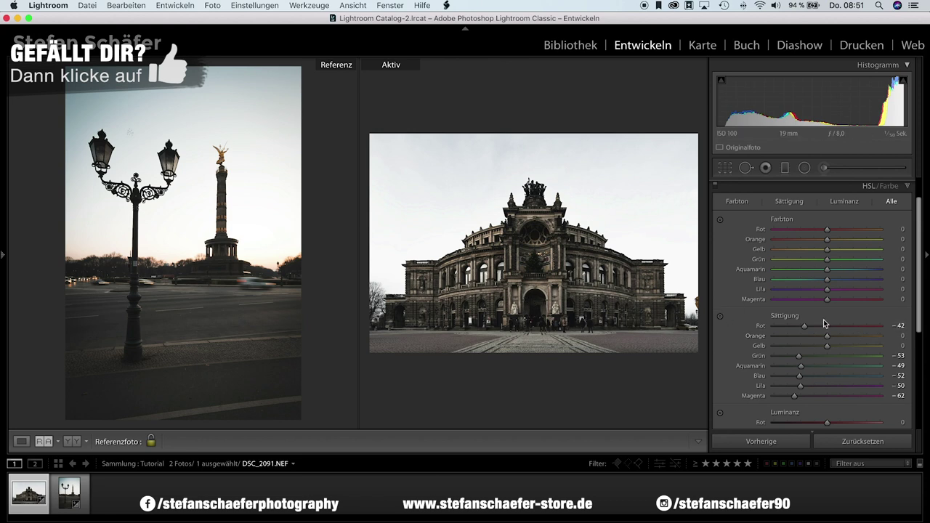
pyautogui.scroll(-5, 825, 320)
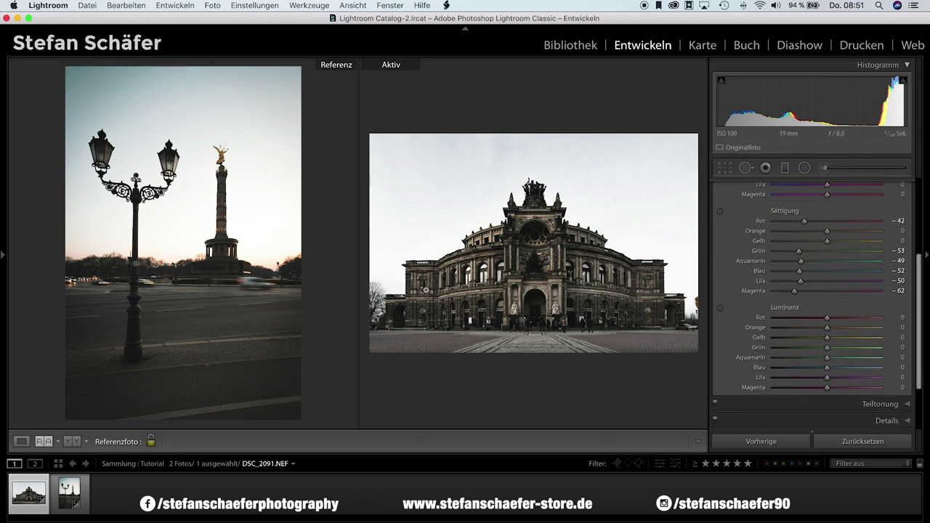
pyautogui.scroll(-1, 852, 354)
pyautogui.scroll(-3, 849, 353)
pyautogui.scroll(-1, 850, 354)
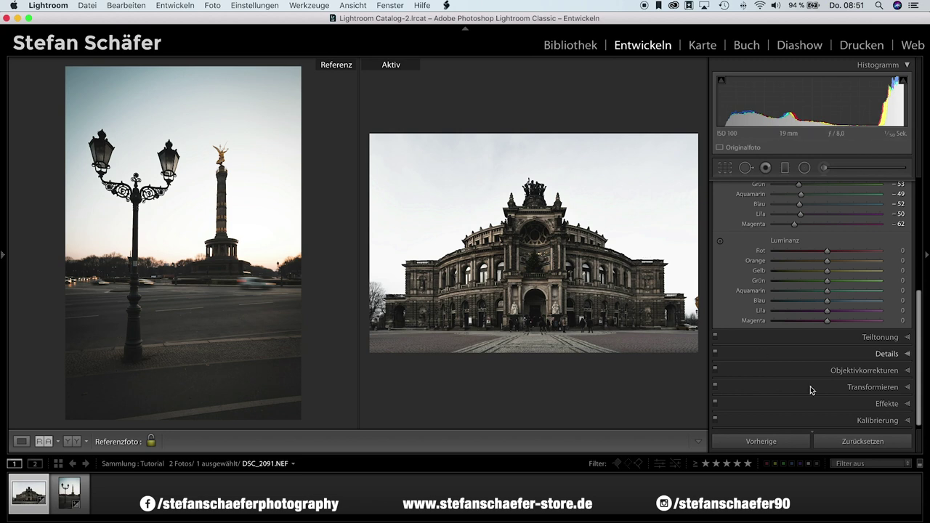
# Step: Add a post-crop vignette with Amount −18 in the Effects panel
pyautogui.click(879, 404)
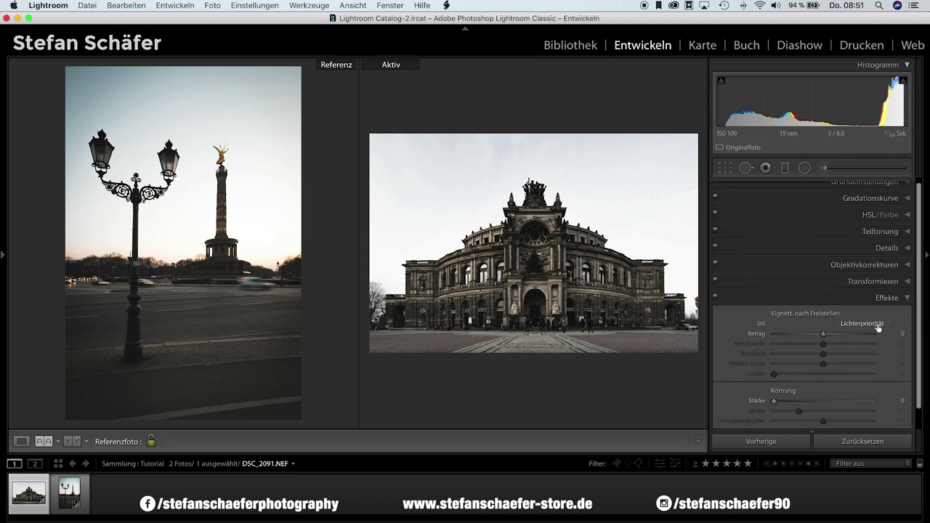
pyautogui.moveTo(824, 336); pyautogui.dragTo(815, 336)
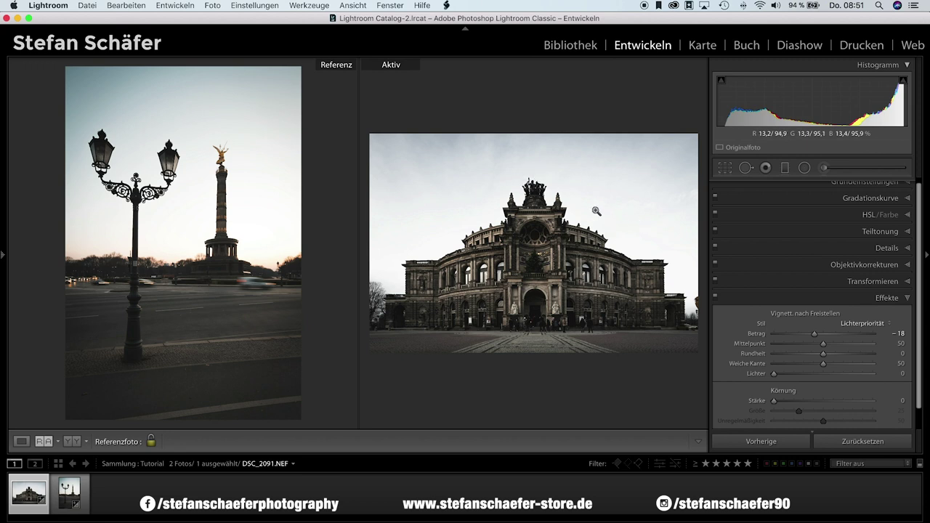
pyautogui.scroll(-3, 799, 293)
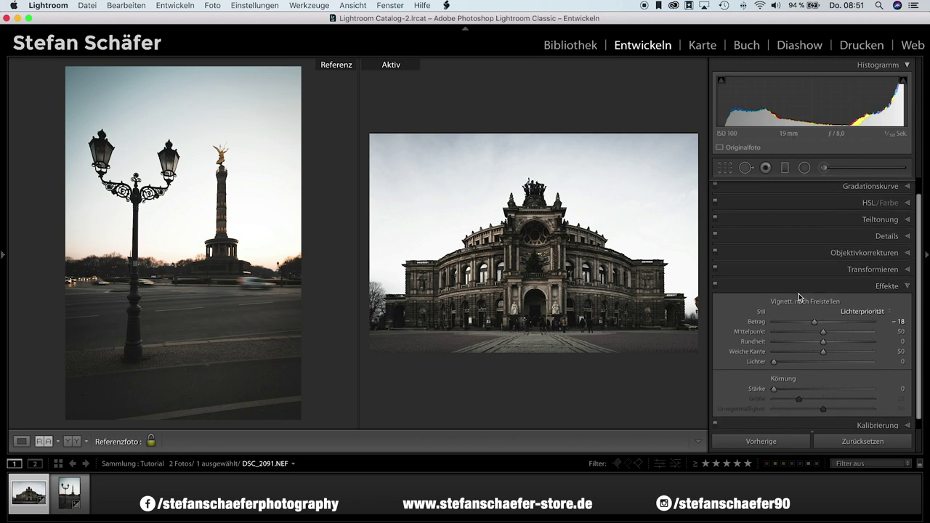
# Step: Shift calibration primary hues to red +16, green −16 and blue −50
pyautogui.click(876, 418)
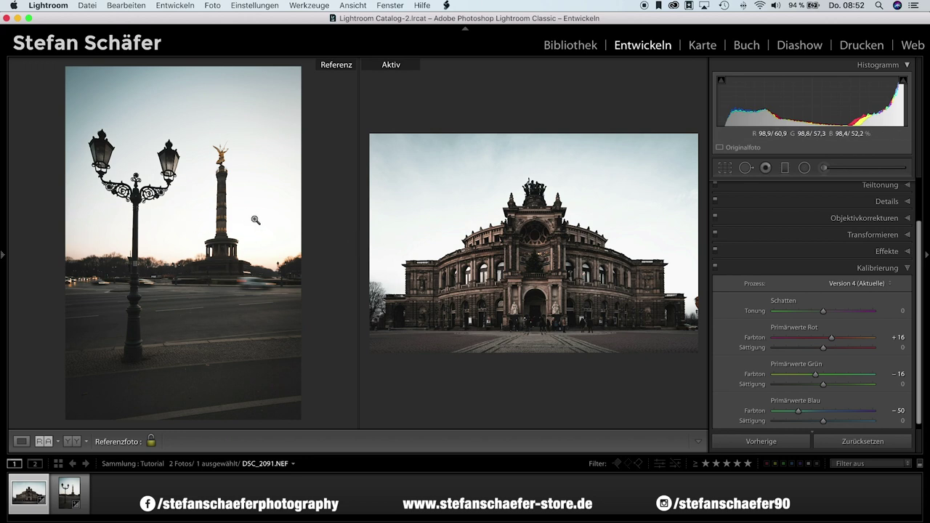
# Step: Sharpen with Amount 80 and Masking 32, previewing the mask while holding Alt
pyautogui.click(883, 202)
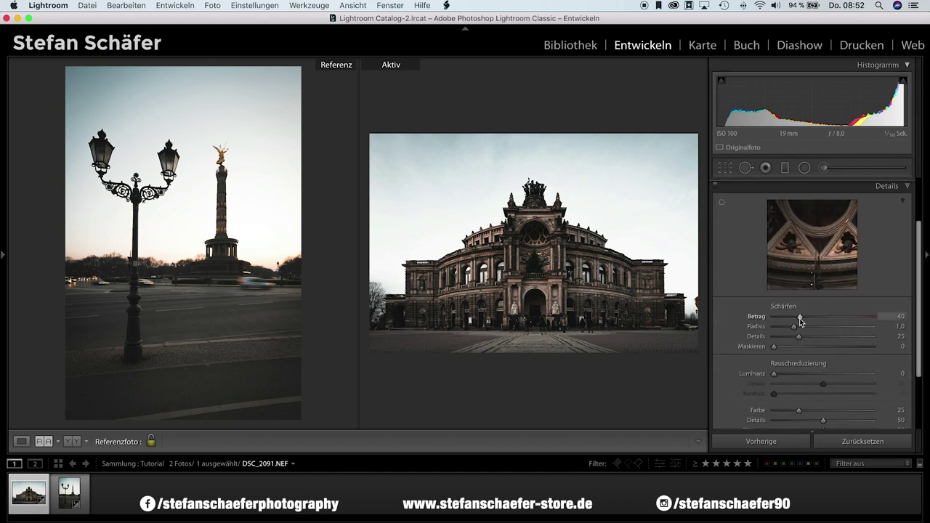
pyautogui.moveTo(821, 319); pyautogui.dragTo(826, 317)
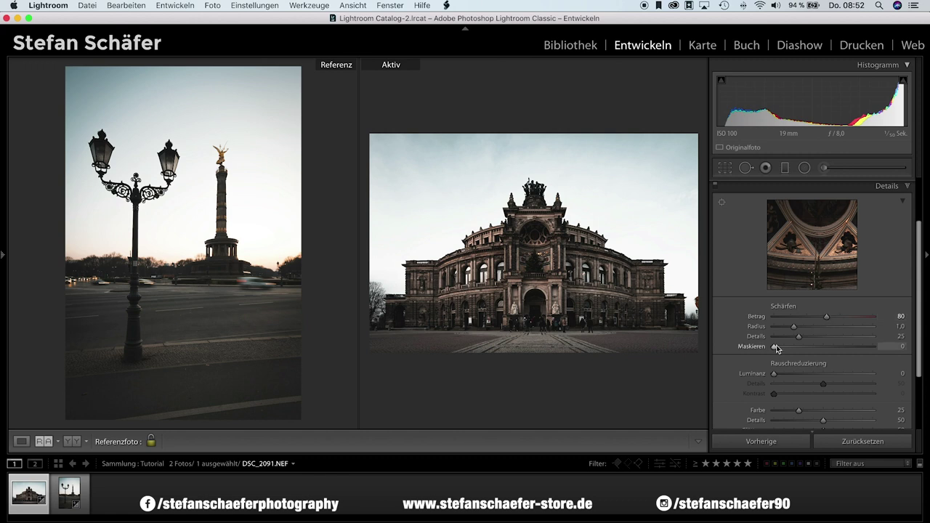
pyautogui.press('alt')
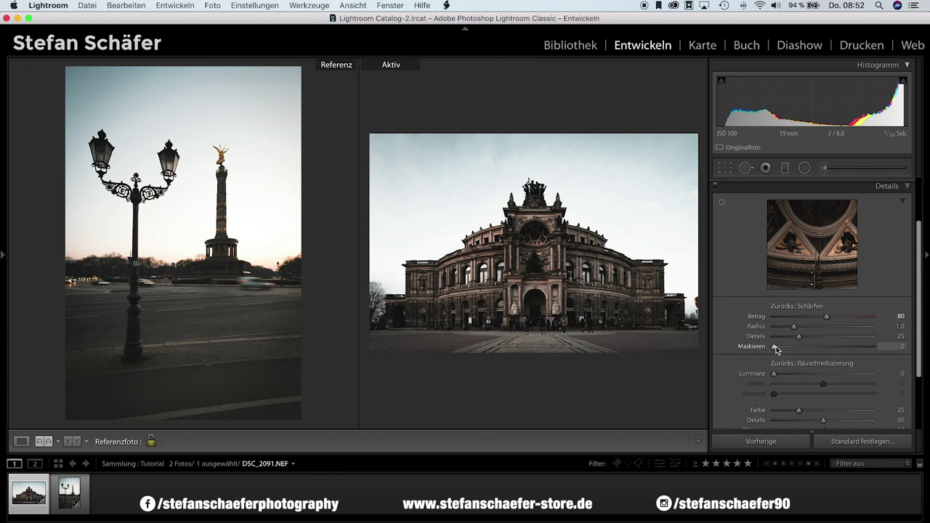
pyautogui.moveTo(775, 348); pyautogui.dragTo(803, 350)
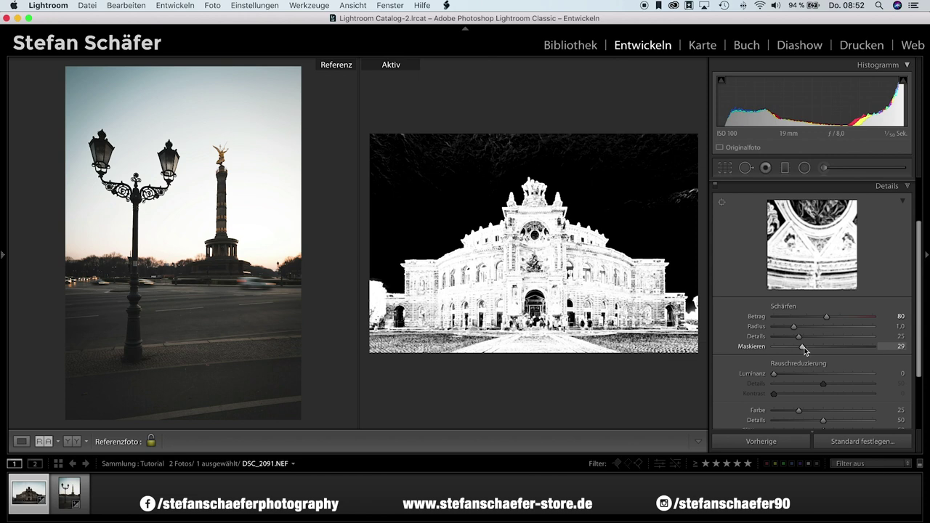
pyautogui.moveTo(805, 350); pyautogui.dragTo(806, 350)
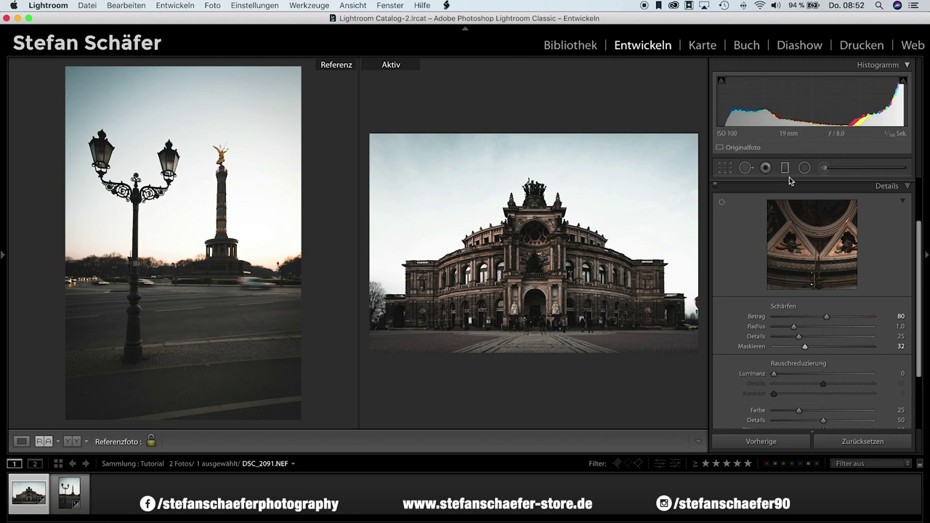
# Step: Drag a graduated filter down over the sky with Exposure −0.49, Highlights 72, Whites 38
pyautogui.press('m')
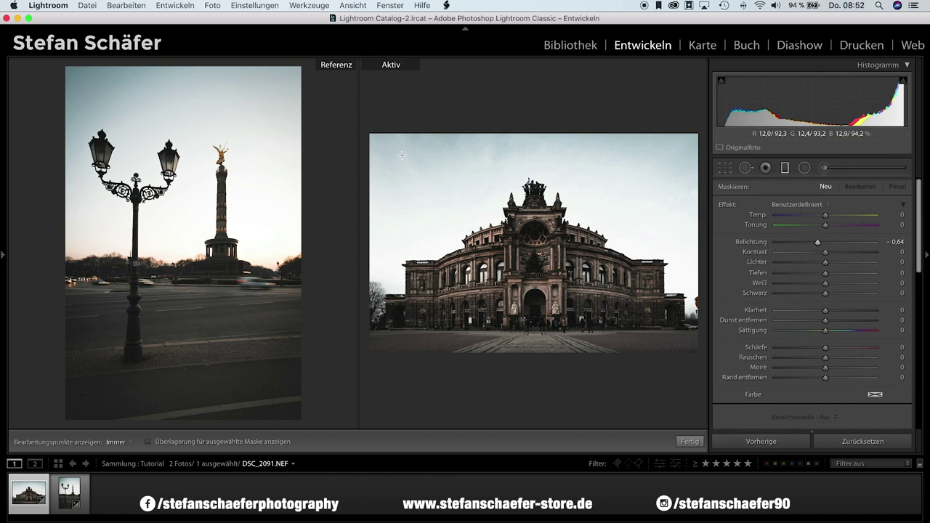
pyautogui.moveTo(386, 138); pyautogui.dragTo(405, 250)
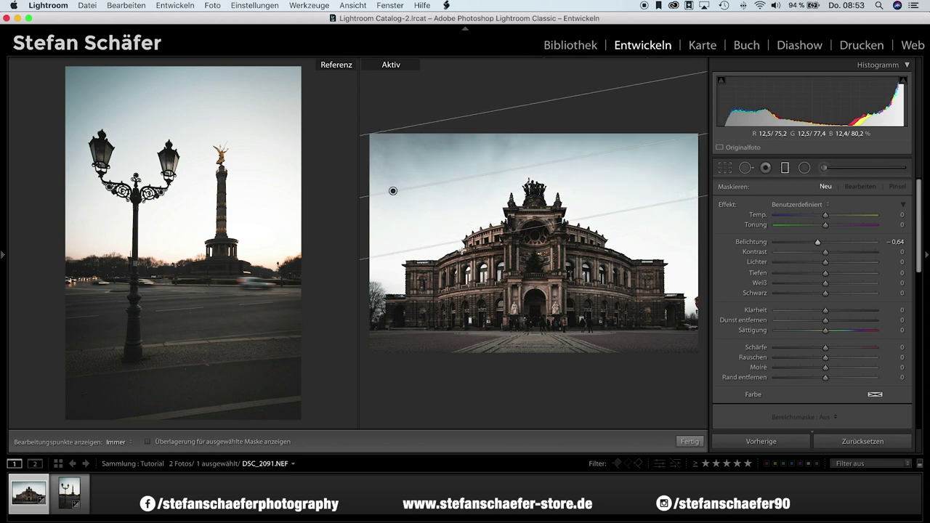
pyautogui.moveTo(817, 243)
pyautogui.mouseDown()
pyautogui.moveTo(865, 261)
pyautogui.moveTo(835, 284)
pyautogui.moveTo(844, 282)
pyautogui.mouseUp()
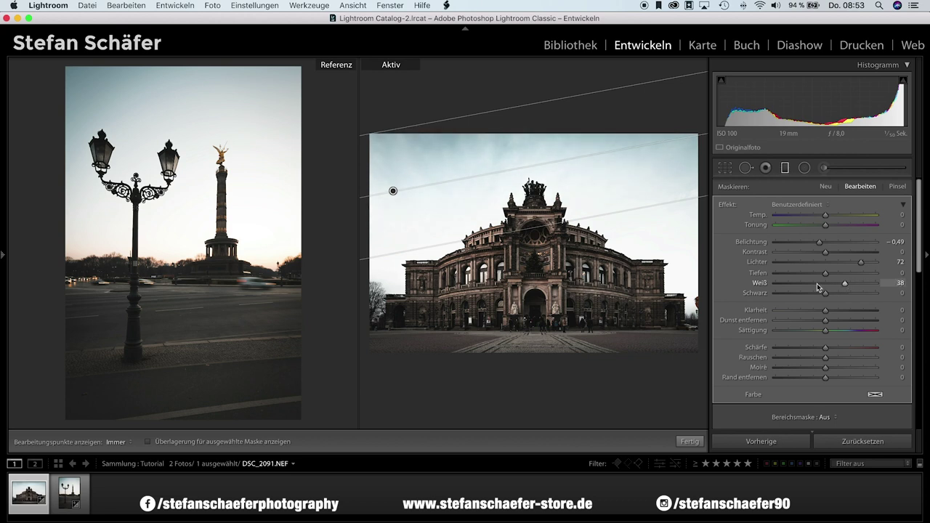
pyautogui.click(689, 441)
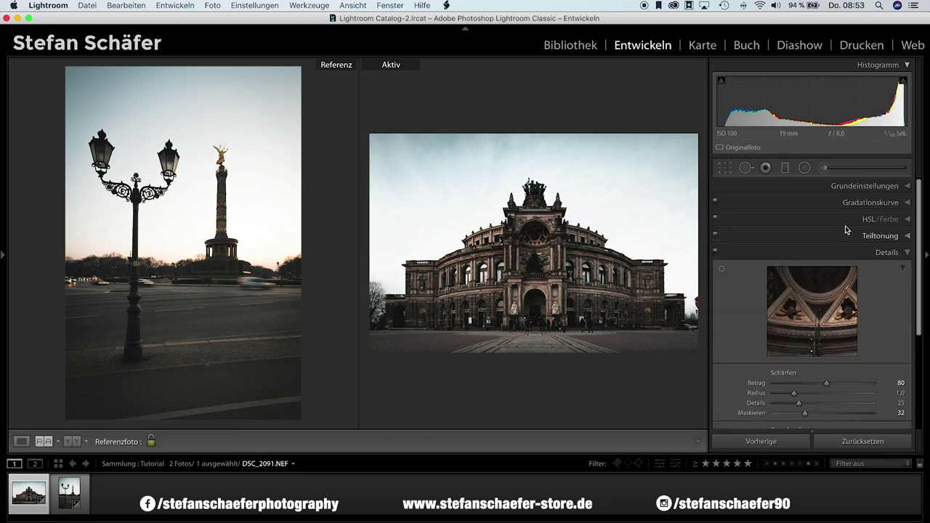
# Step: Reselect the sky gradient and lower its Saturation to −38
pyautogui.click(784, 168)
pyautogui.click(393, 192)
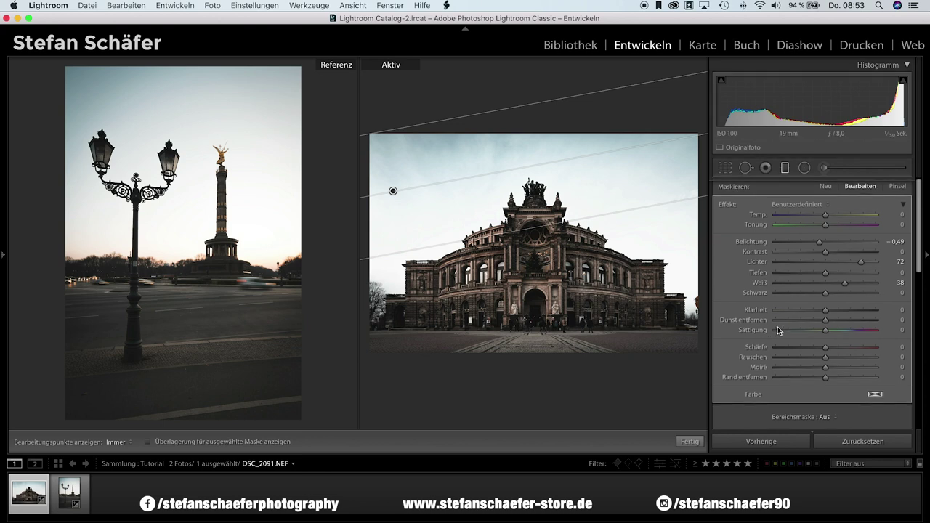
pyautogui.moveTo(825, 329); pyautogui.dragTo(810, 329)
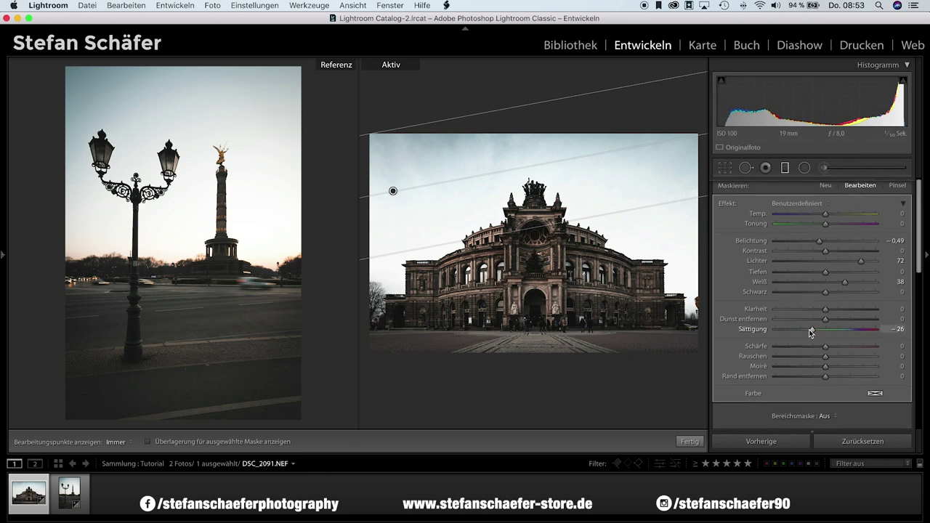
pyautogui.click(689, 441)
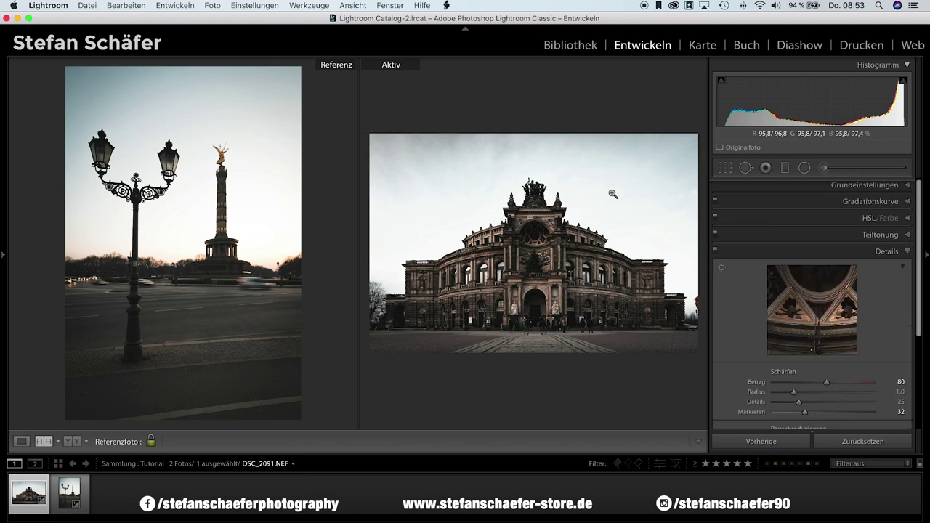